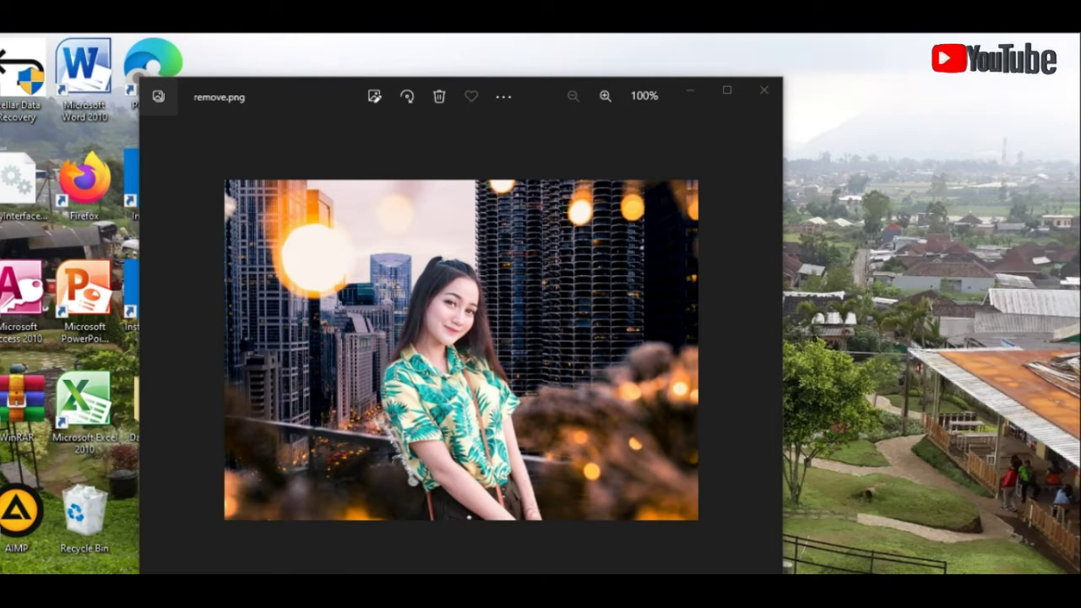
# Close the photo viewer, launch Firefox and search Google for 'remove bg'
pyautogui.click(764, 90)
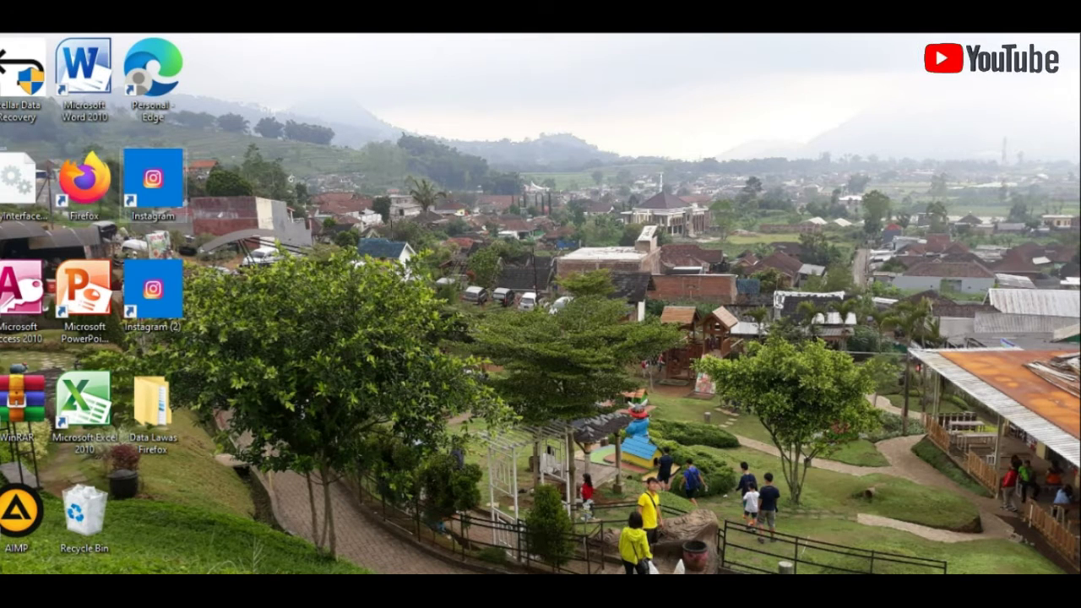
pyautogui.doubleClick(84, 179)
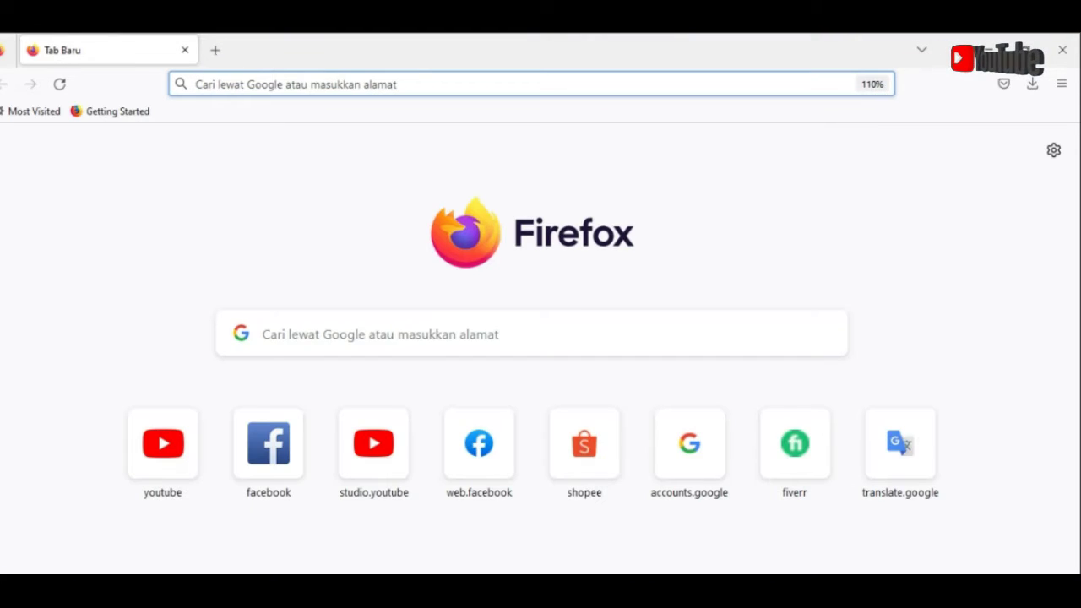
pyautogui.click(351, 336)
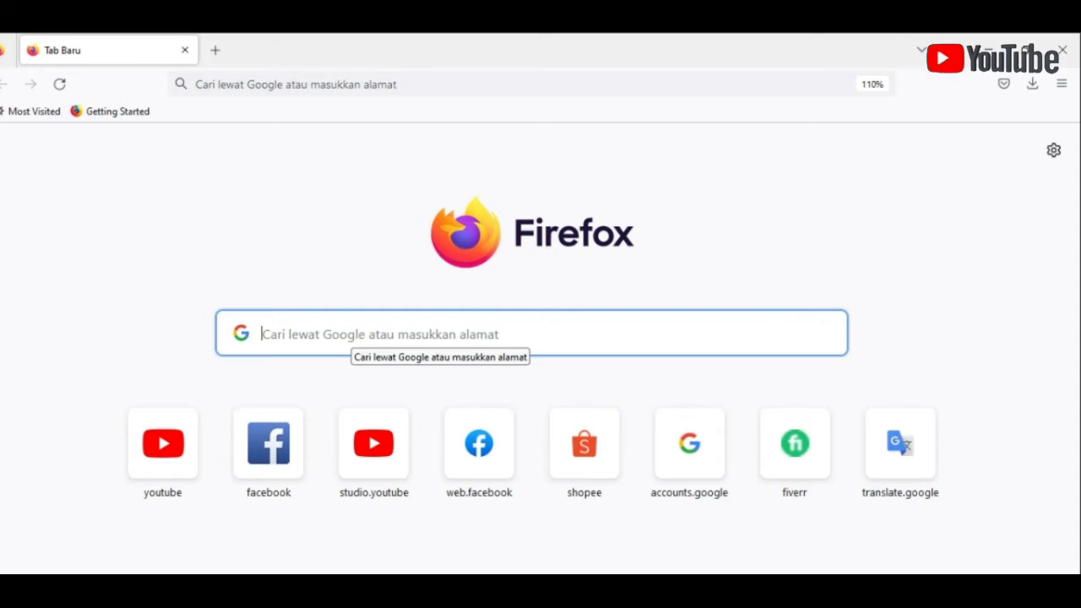
pyautogui.write('remove')
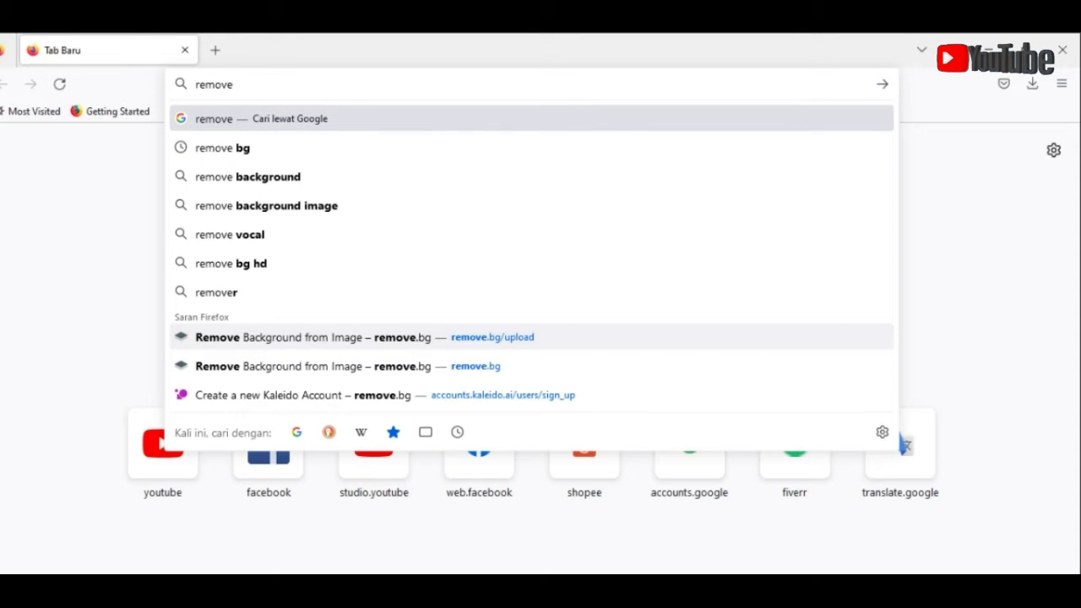
pyautogui.write(' bg')
pyautogui.press('Return')
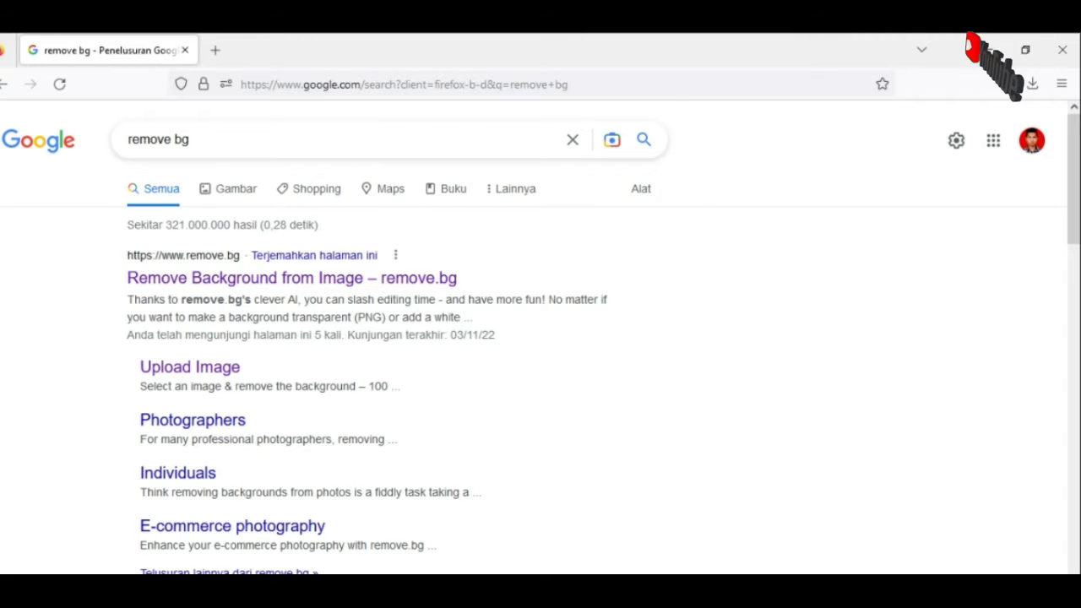
# Go to the remove.bg website from the Google results
pyautogui.scroll(-5, 337, 337)
pyautogui.scroll(3, 338, 338)
pyautogui.scroll(2, 540, 338)
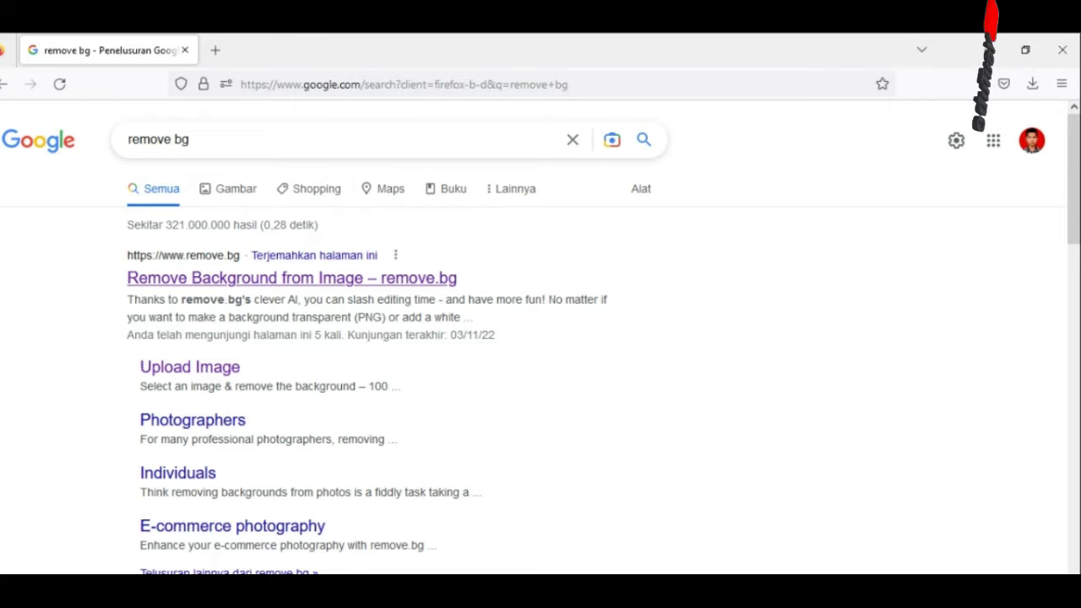
pyautogui.click(291, 278)
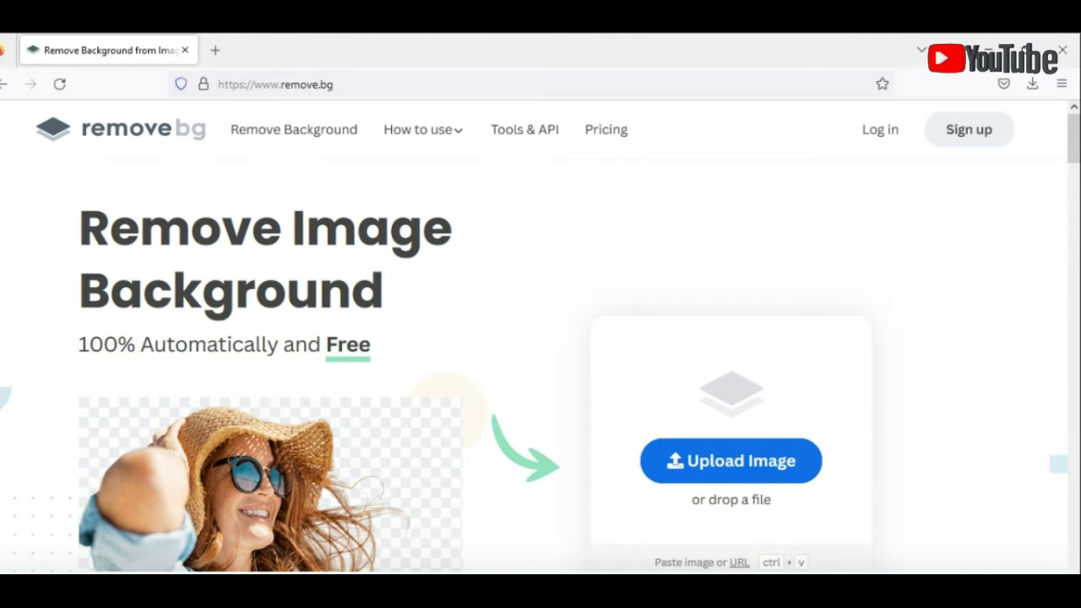
# Upload the 'remove' photo from the Downloads folder to remove.bg
pyautogui.scroll(-2, 541, 338)
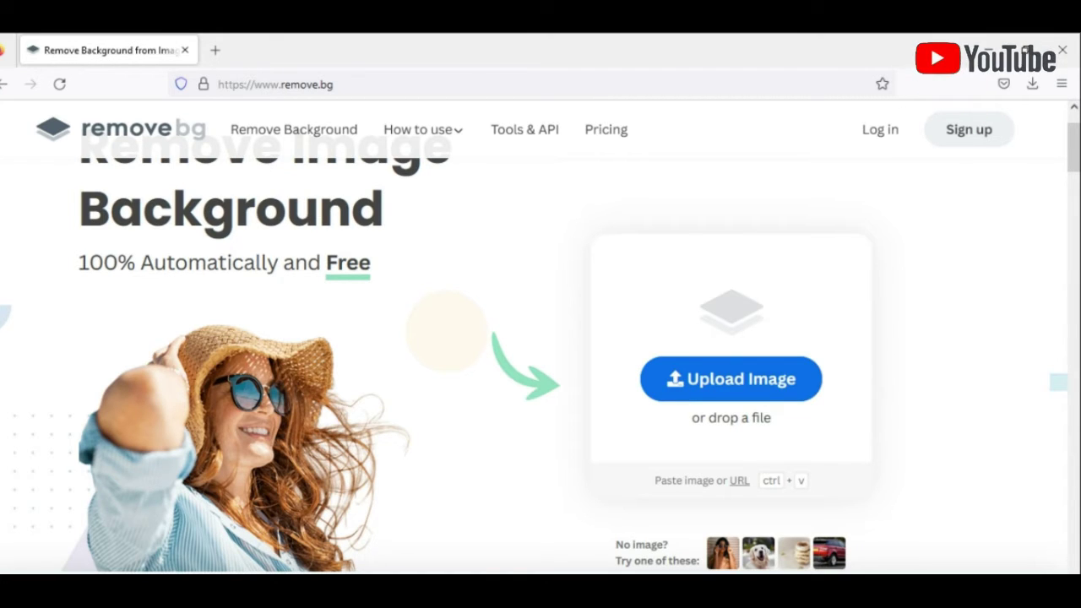
pyautogui.click(731, 378)
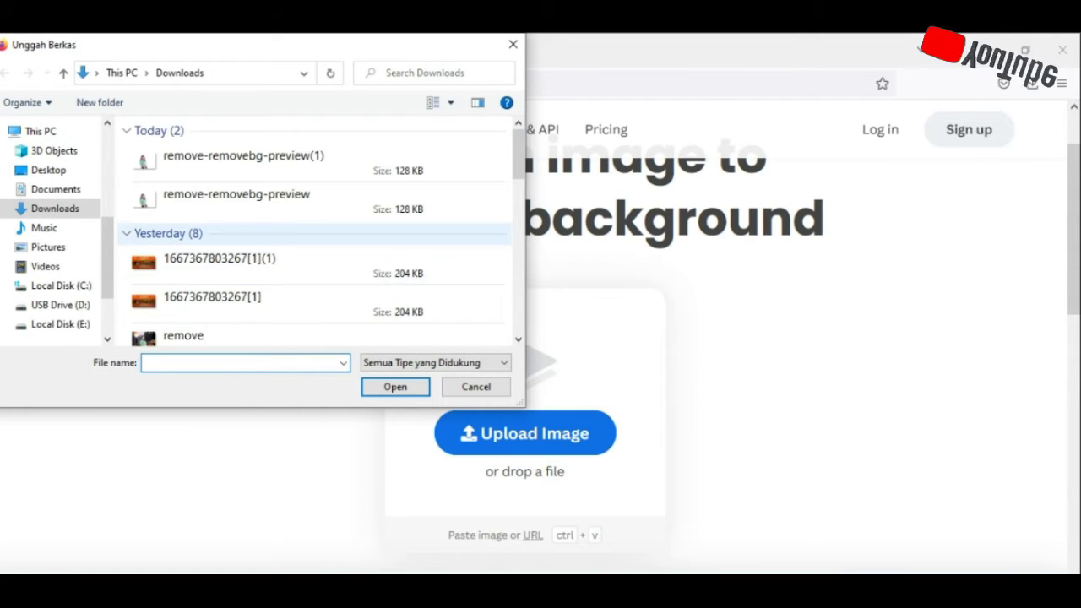
pyautogui.scroll(-2, 321, 209)
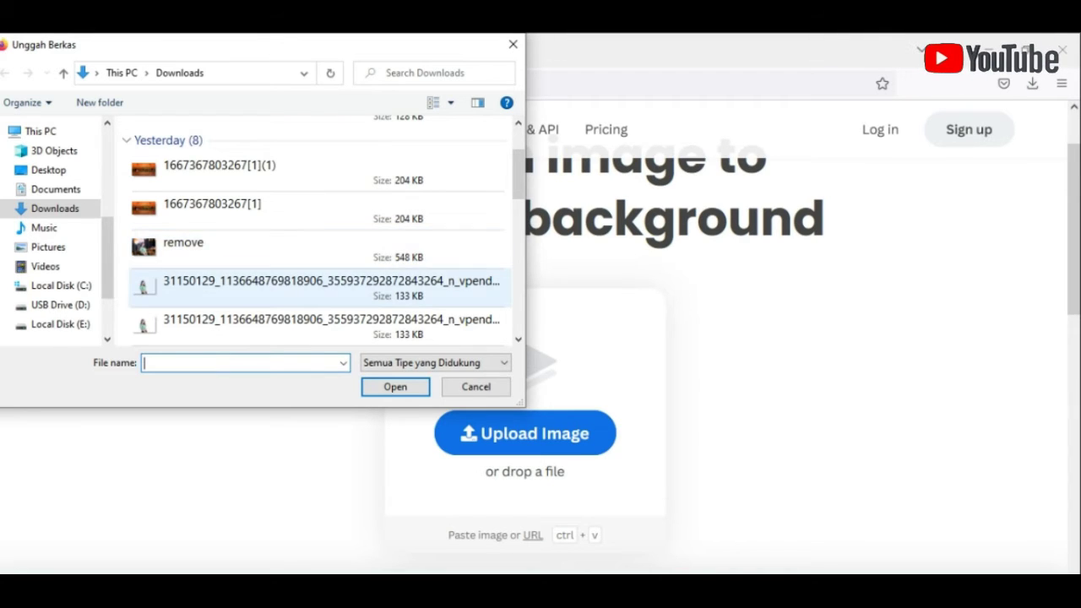
pyautogui.click(183, 245)
pyautogui.press('Return')
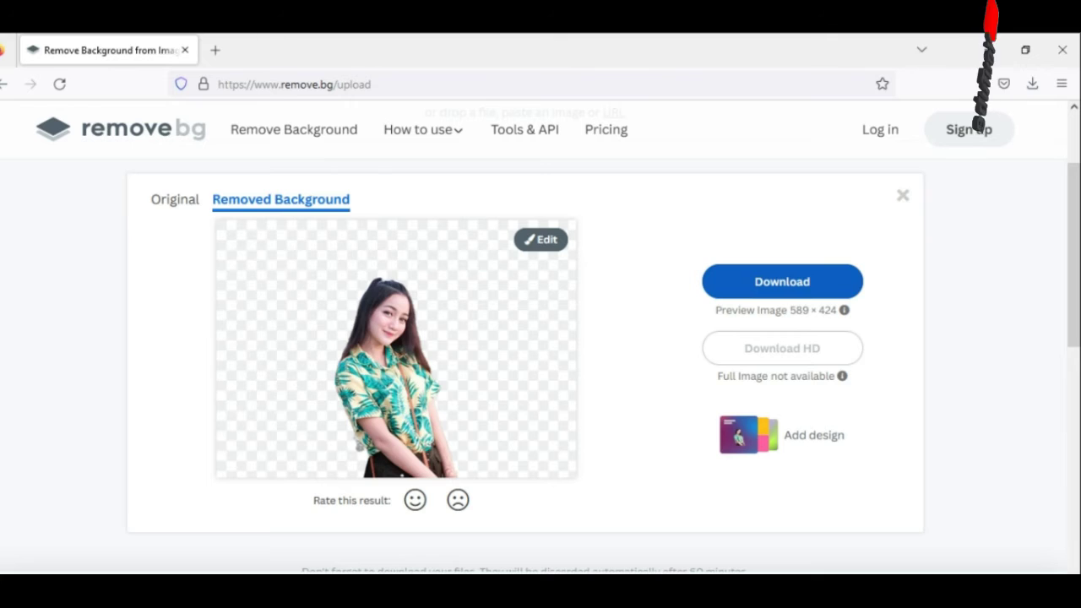
# Download the cutout as remove-removebg-preview(2).png and confirm it in Firefox's downloads list
pyautogui.click(782, 281)
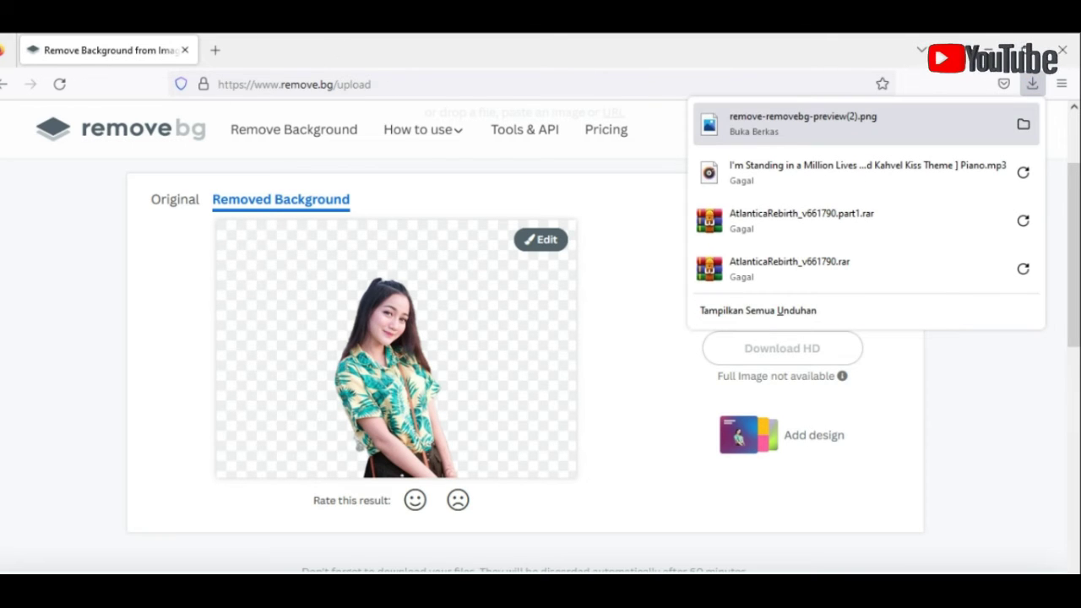
pyautogui.press('Escape')
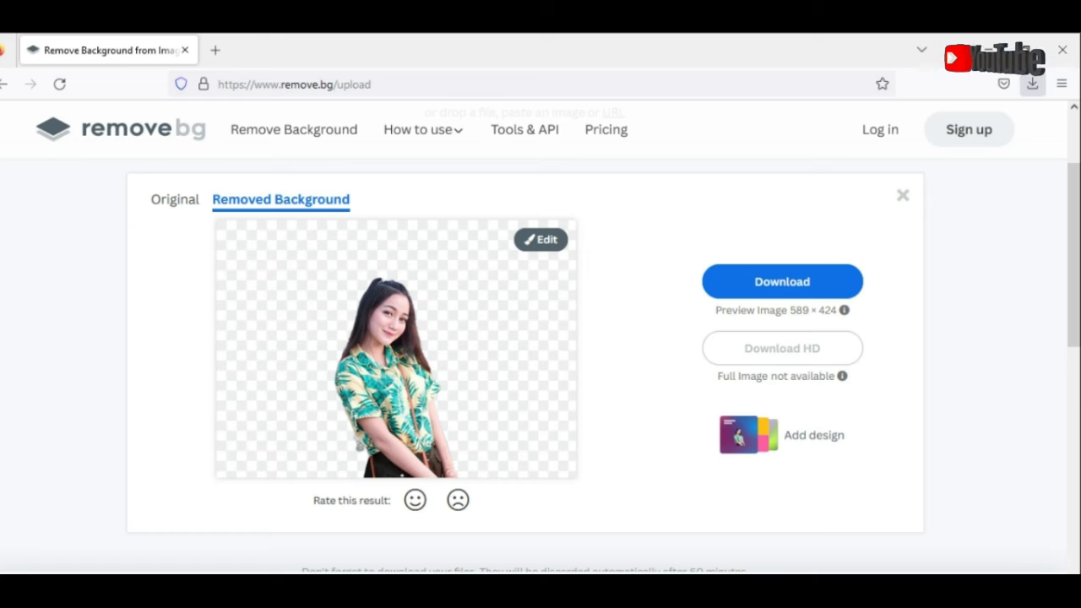
pyautogui.click(1032, 84)
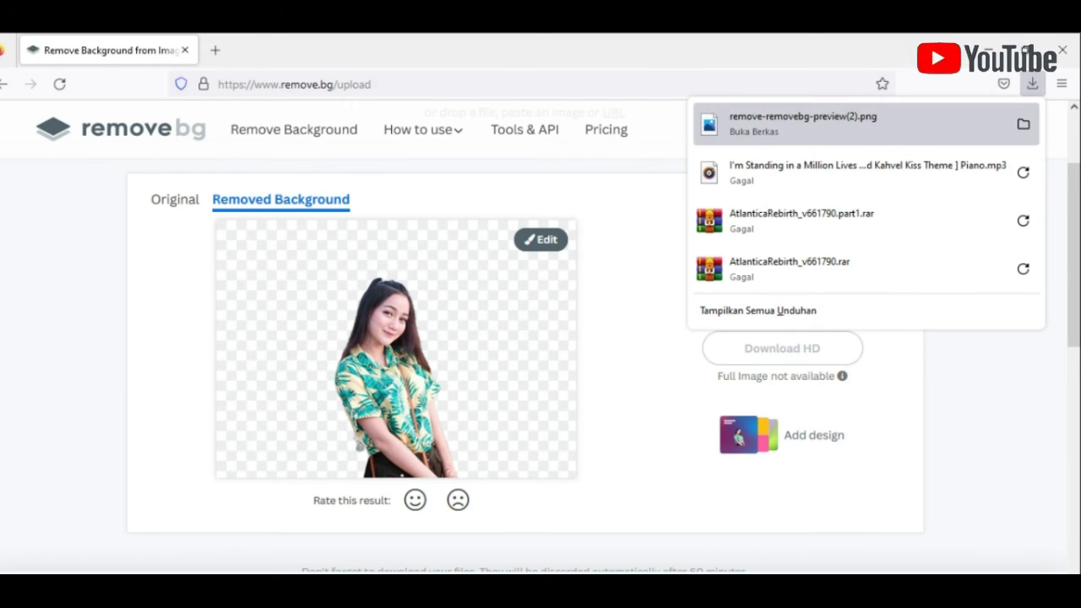
pyautogui.press('Escape')
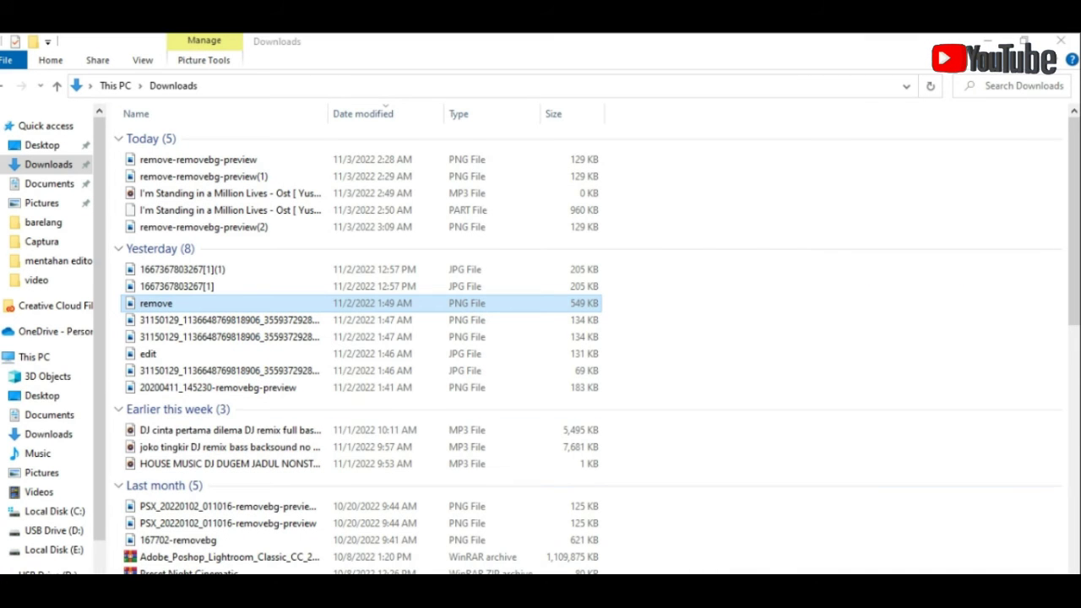
# Open the original 'remove' photo from Downloads in Photos
pyautogui.press('Return')
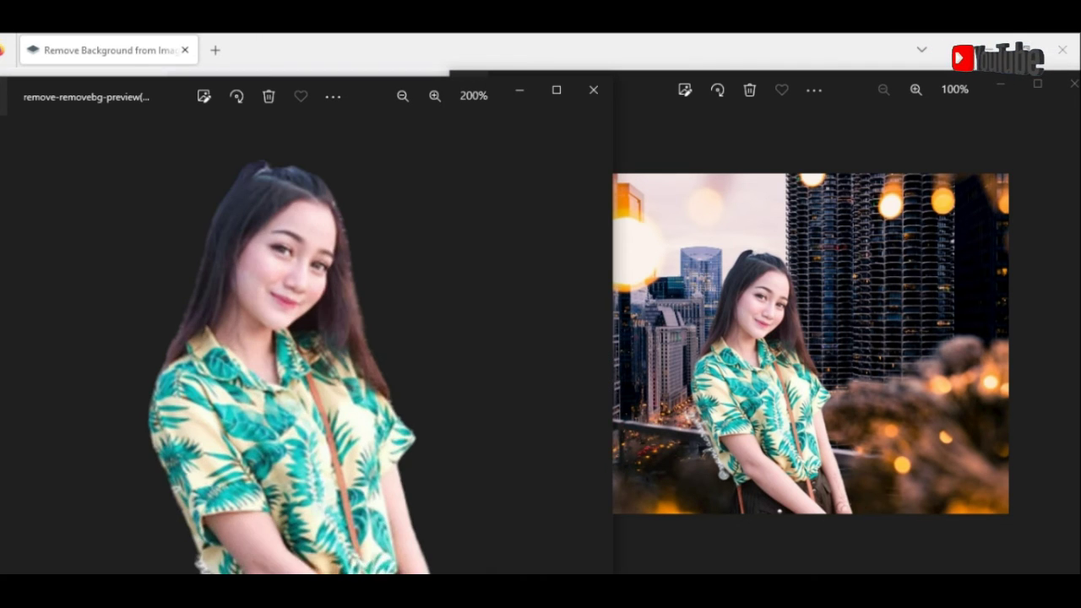
pyautogui.scroll(-3, 304, 338)
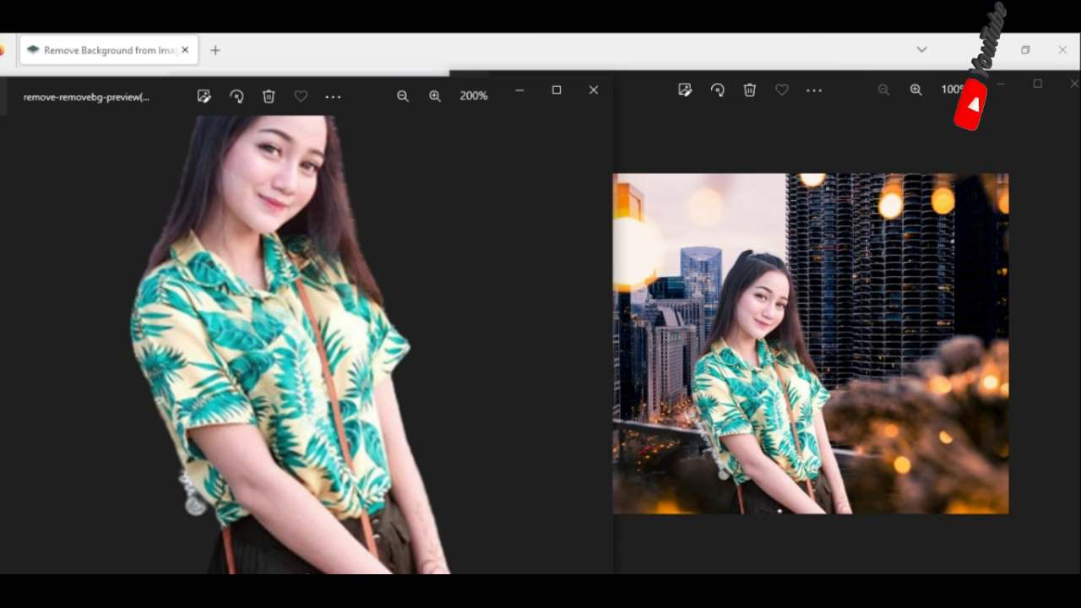
pyautogui.scroll(-5, 304, 338)
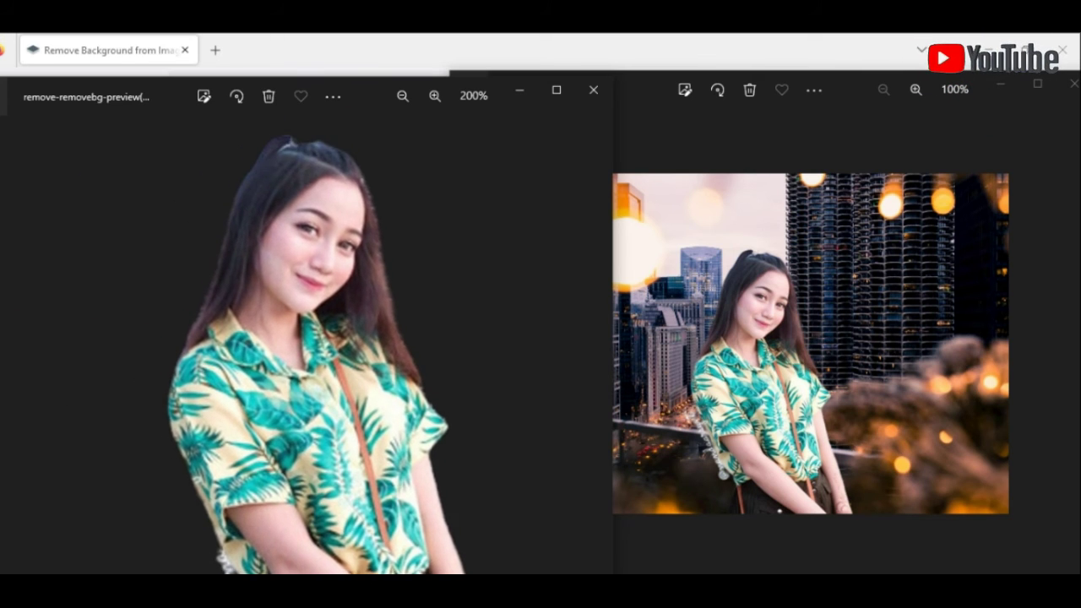